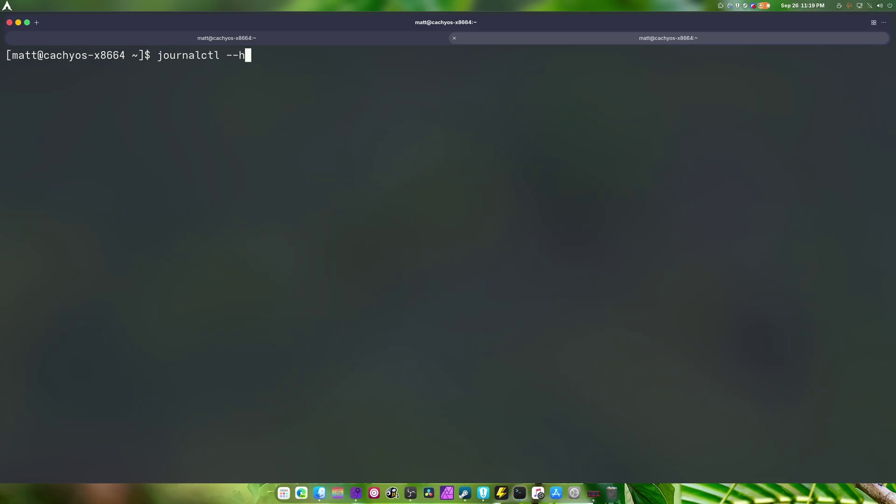
{"action": "type", "text": "help"}
- Show journalctl's help text, scroll to the output control options, then suspend it
{"action": "key", "text": "Return"}
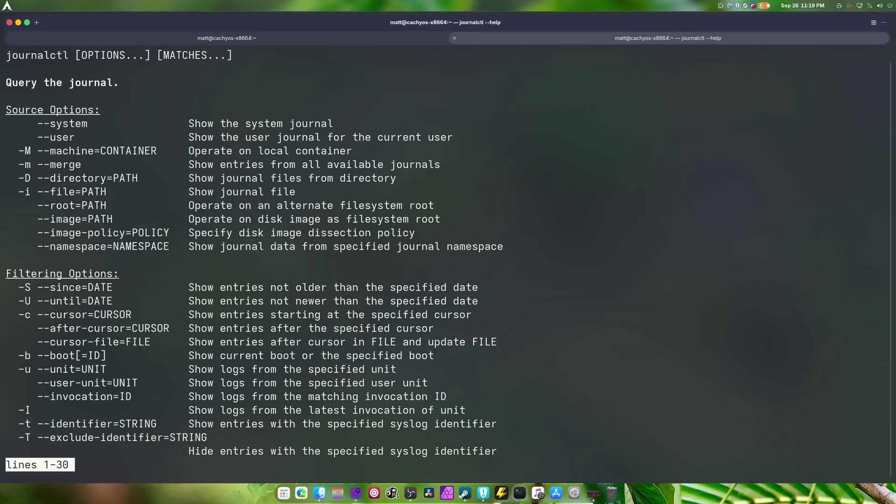
{"action": "key", "text": "Down"}
{"action": "key", "text": "Down"}
{"action": "key", "text": "Down"}
{"action": "key", "text": "Down"}
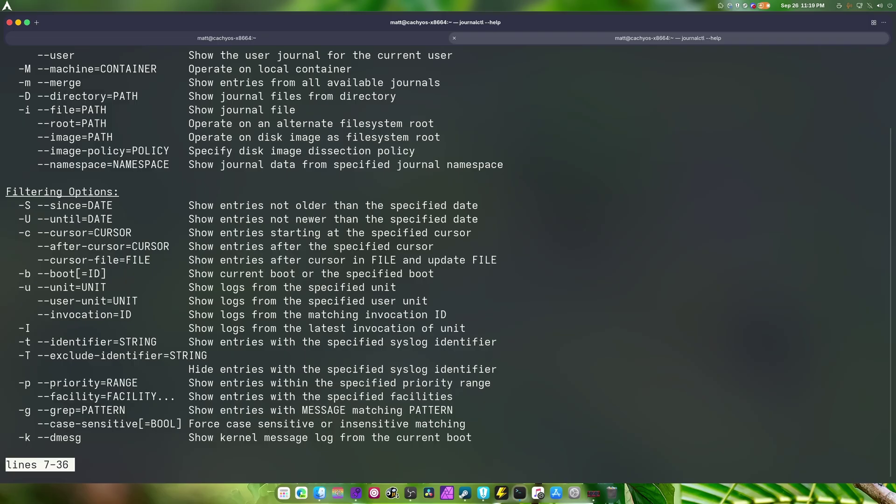
{"action": "key", "text": "Down"}
{"action": "key", "text": "Down"}
{"action": "key", "text": "Down"}
{"action": "key", "text": "Down"}
{"action": "key", "text": "Down"}
{"action": "key", "text": "Down"}
{"action": "key", "text": "Down"}
{"action": "key", "text": "Down"}
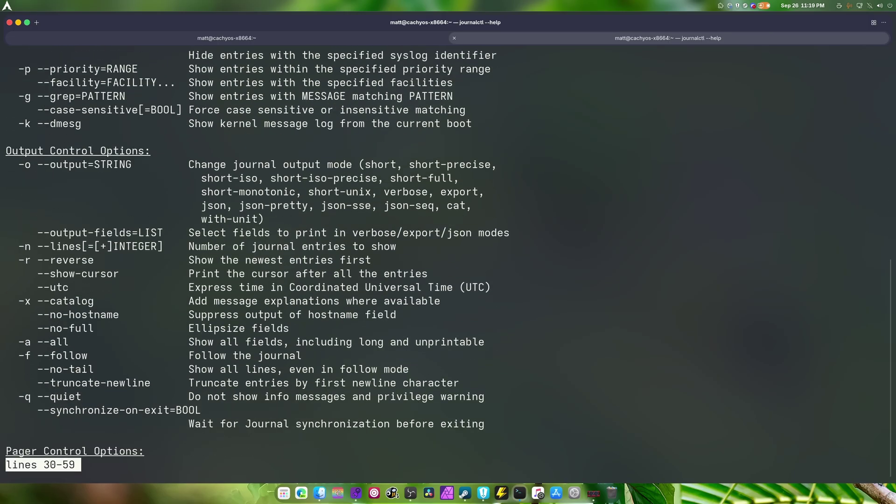
{"action": "key", "text": "Down"}
{"action": "key", "text": "Down"}
{"action": "key", "text": "Down"}
{"action": "key", "text": "Down"}
{"action": "key", "text": "Down"}
{"action": "key", "text": "Down"}
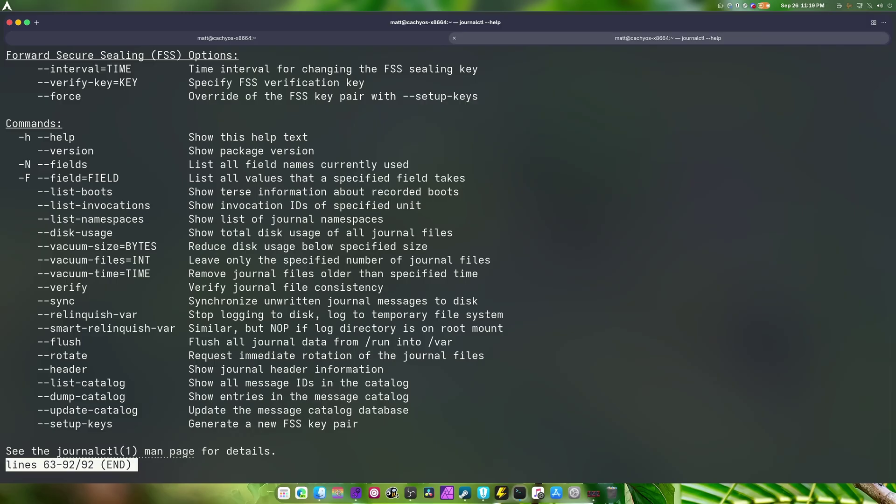
{"action": "key", "text": "ctrl+z"}
{"action": "type", "text": "clear"}
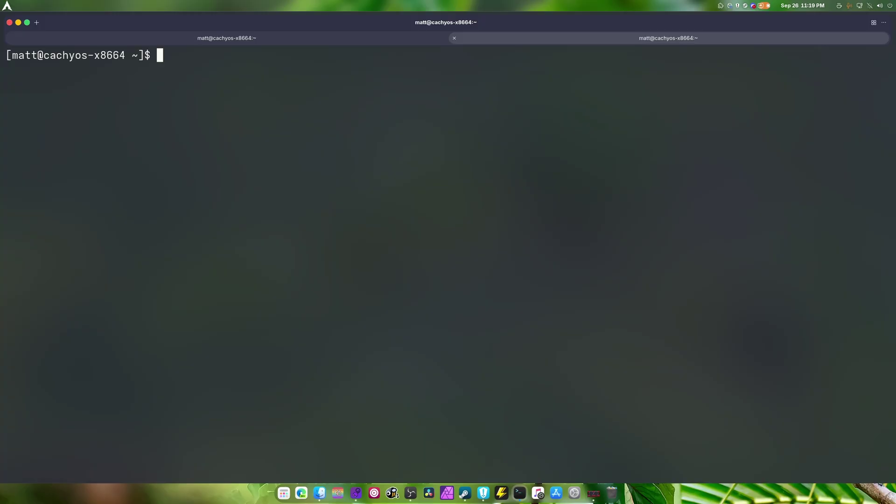
{"action": "type", "text": "jo"}
{"action": "type", "text": "urnalctl -"}
{"action": "type", "text": "r"}
- Run plain journalctl, browse the full log, and suspend the pager
{"action": "key", "text": "BackSpace"}
{"action": "key", "text": "BackSpace"}
{"action": "key", "text": "BackSpace"}
{"action": "key", "text": "Return"}
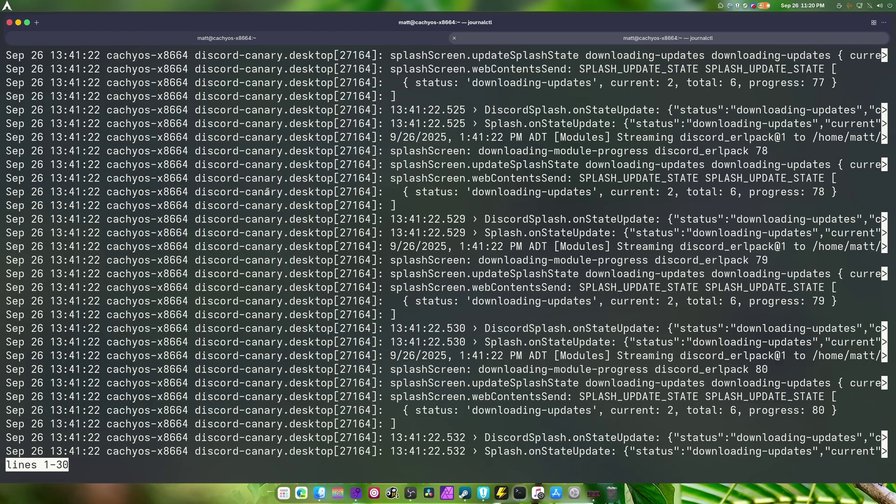
{"action": "key", "text": "Down"}
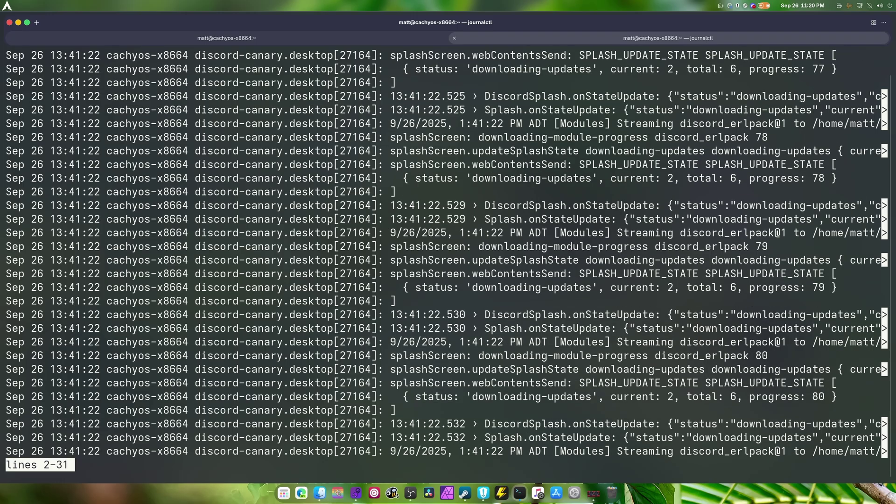
{"action": "scroll", "coordinate": [448, 252], "scroll_direction": "down", "scroll_amount": 5}
{"action": "scroll", "coordinate": [448, 251], "scroll_direction": "down", "scroll_amount": 5}
{"action": "scroll", "coordinate": [448, 252], "scroll_direction": "down", "scroll_amount": 5}
{"action": "scroll", "coordinate": [447, 252], "scroll_direction": "down", "scroll_amount": 5}
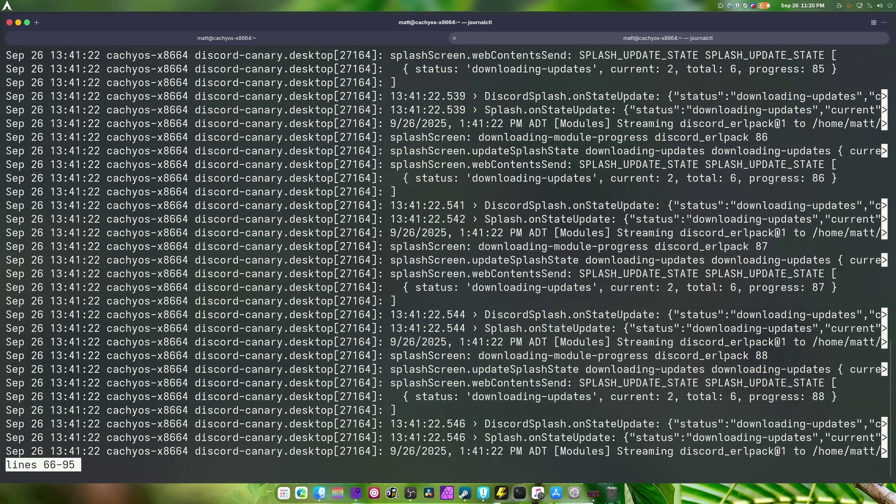
{"action": "scroll", "coordinate": [449, 252], "scroll_direction": "down", "scroll_amount": 5}
{"action": "scroll", "coordinate": [448, 252], "scroll_direction": "down", "scroll_amount": 5}
{"action": "scroll", "coordinate": [448, 252], "scroll_direction": "down", "scroll_amount": 5}
{"action": "scroll", "coordinate": [448, 252], "scroll_direction": "down", "scroll_amount": 5}
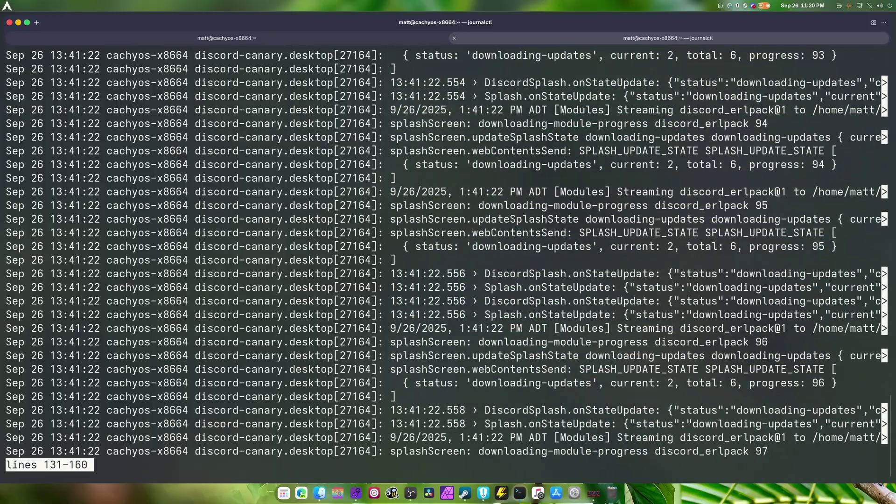
{"action": "scroll", "coordinate": [448, 252], "scroll_direction": "down", "scroll_amount": 4}
{"action": "scroll", "coordinate": [448, 252], "scroll_direction": "down", "scroll_amount": 4}
{"action": "scroll", "coordinate": [448, 252], "scroll_direction": "down", "scroll_amount": 4}
{"action": "scroll", "coordinate": [448, 252], "scroll_direction": "down", "scroll_amount": 3}
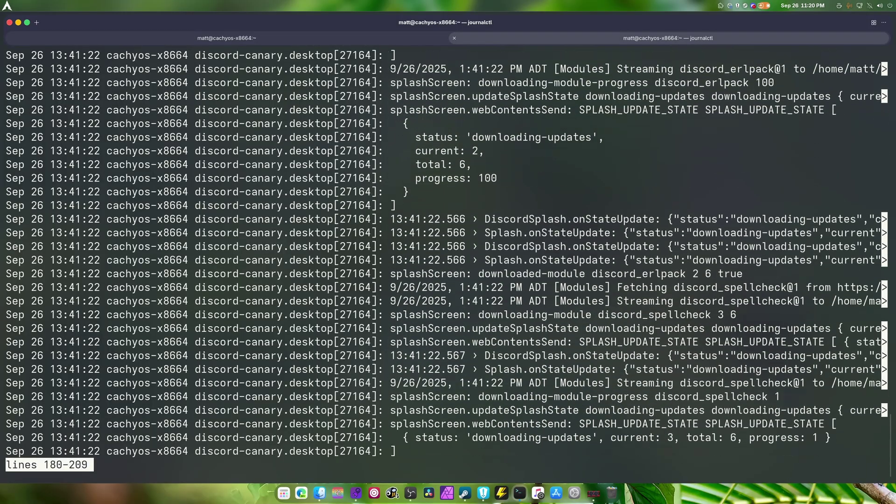
{"action": "scroll", "coordinate": [448, 252], "scroll_direction": "down", "scroll_amount": 4}
{"action": "key", "text": "ctrl+z"}
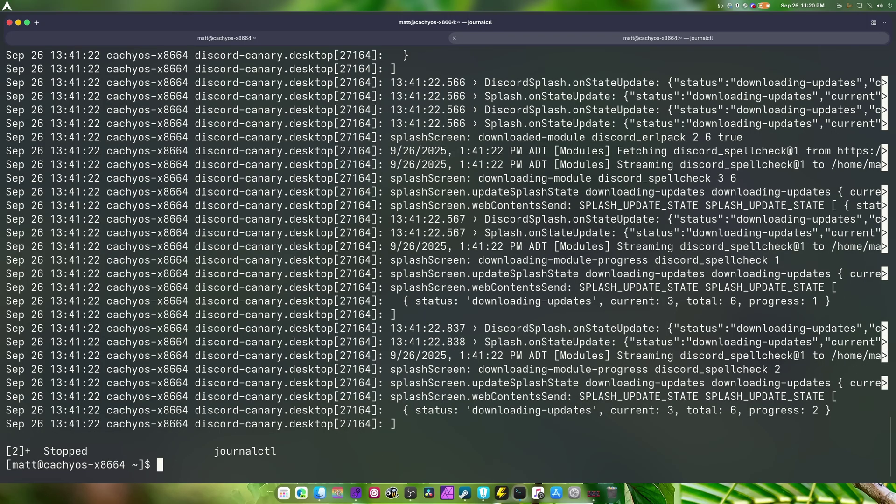
{"action": "type", "text": "journalctl -r"}
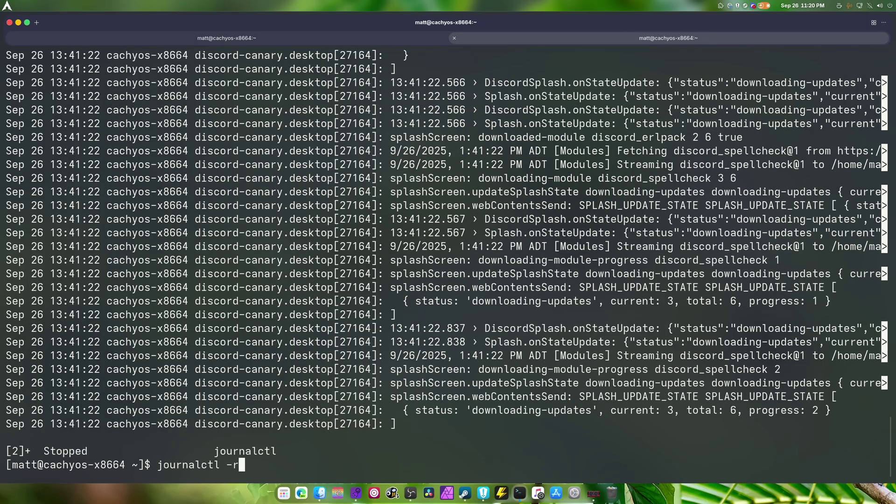
- Run journalctl -r to list the newest entries first, then suspend it
{"action": "key", "text": "Return"}
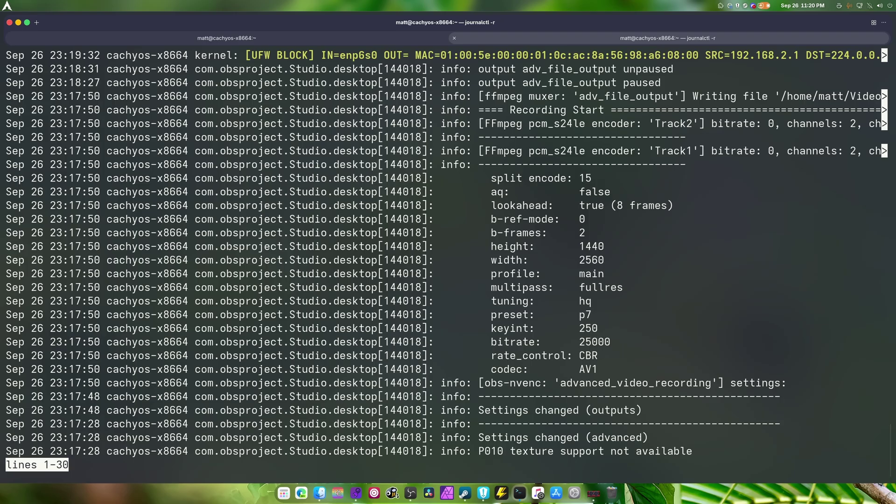
{"action": "scroll", "coordinate": [448, 252], "scroll_direction": "down", "scroll_amount": 2}
{"action": "scroll", "coordinate": [449, 252], "scroll_direction": "down", "scroll_amount": 2}
{"action": "scroll", "coordinate": [448, 252], "scroll_direction": "down", "scroll_amount": 3}
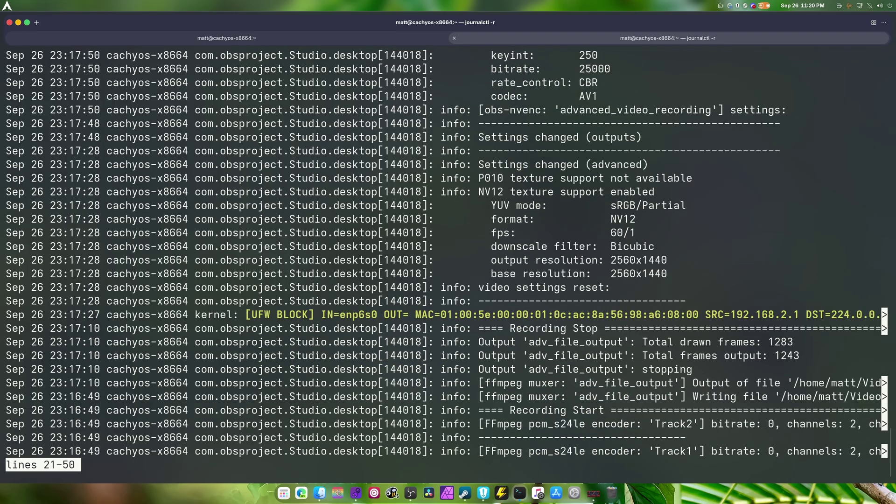
{"action": "scroll", "coordinate": [448, 253], "scroll_direction": "down", "scroll_amount": 2}
{"action": "scroll", "coordinate": [448, 252], "scroll_direction": "down", "scroll_amount": 4}
{"action": "scroll", "coordinate": [447, 252], "scroll_direction": "down", "scroll_amount": 4}
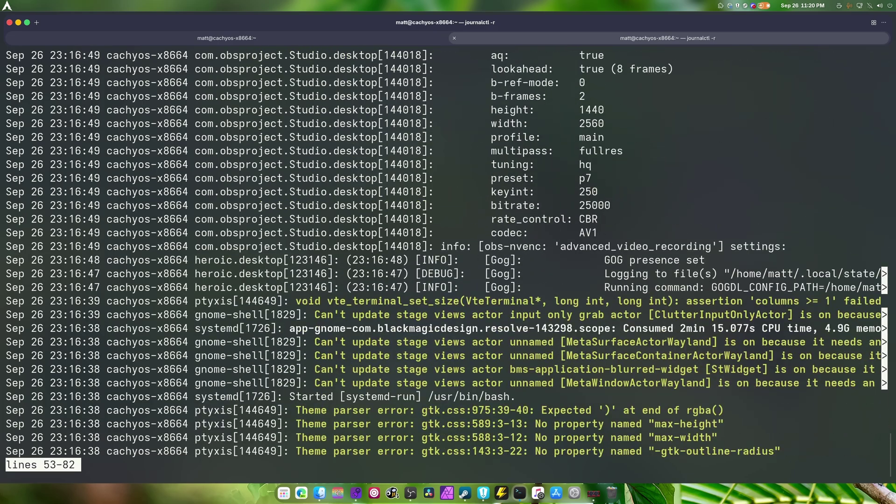
{"action": "scroll", "coordinate": [448, 252], "scroll_direction": "down", "scroll_amount": 4}
{"action": "scroll", "coordinate": [447, 253], "scroll_direction": "down", "scroll_amount": 1}
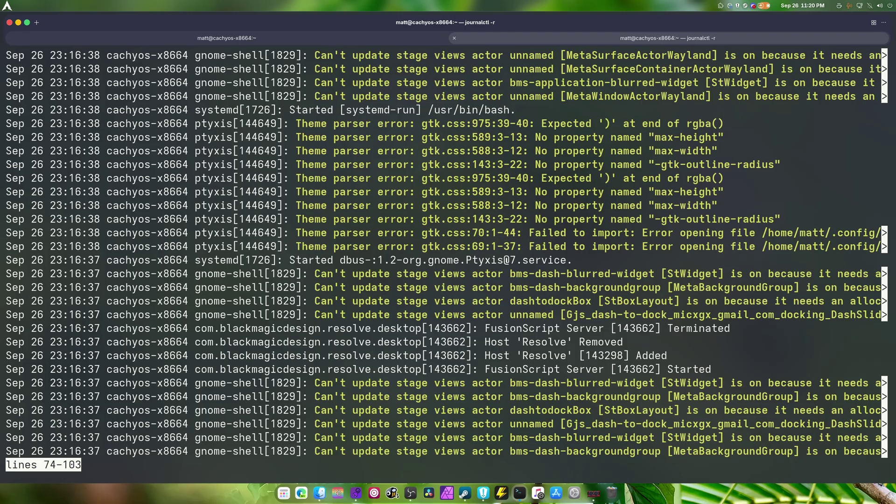
{"action": "key", "text": "ctrl+z"}
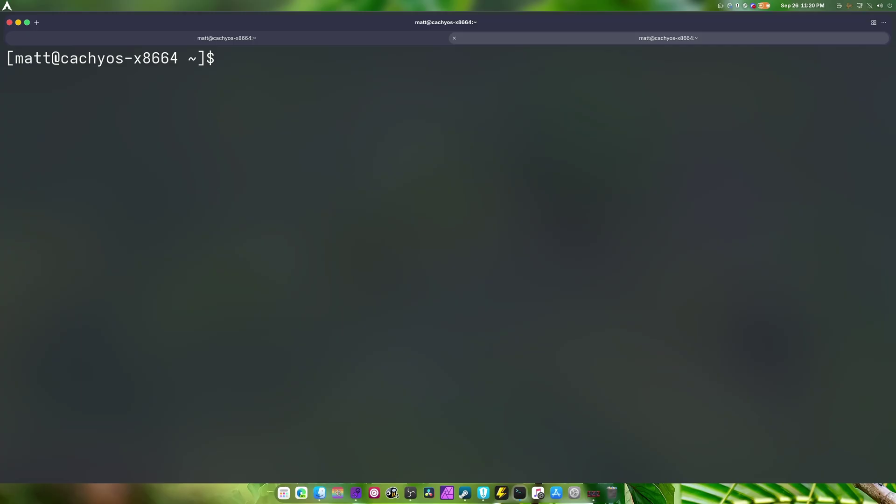
{"action": "type", "text": "journalctl "}
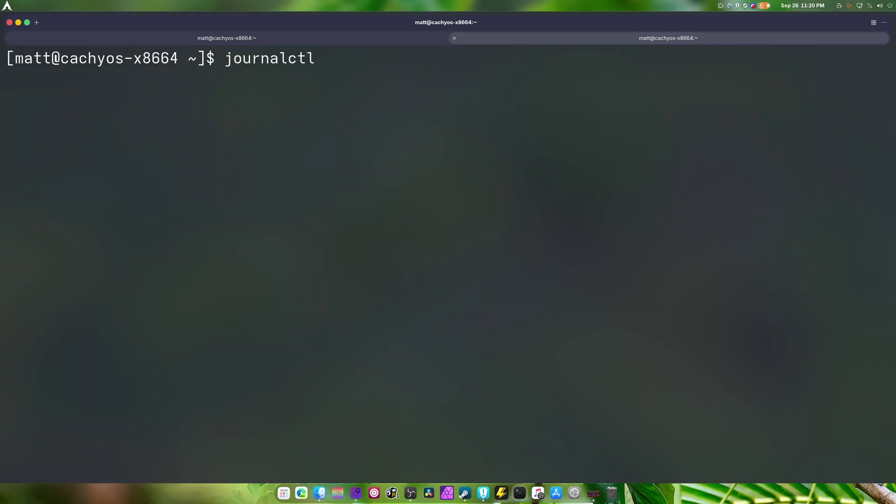
{"action": "type", "text": "-n"}
{"action": "type", "text": " 20"}
- Run journalctl -n 20 to list the last 20 entries
{"action": "key", "text": "Return"}
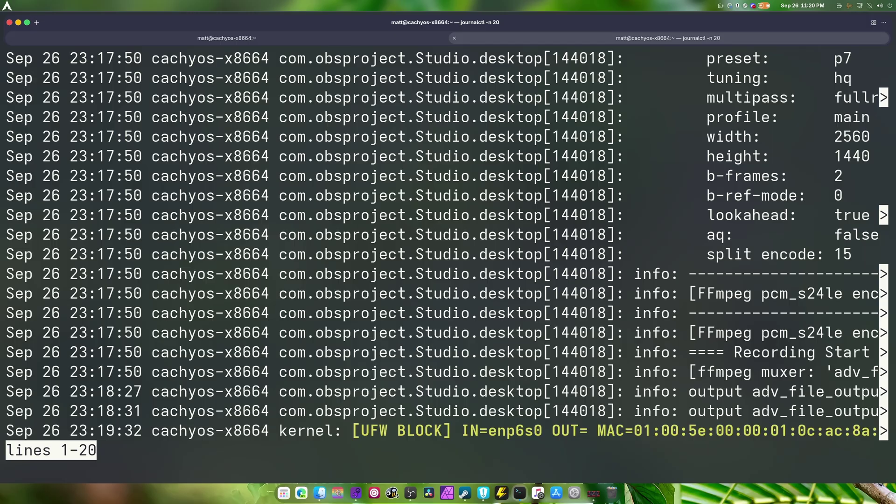
- Change the entry count to 50, page through those entries, then suspend the pager
{"action": "key", "text": "ctrl+z"}
{"action": "key", "text": "Up"}
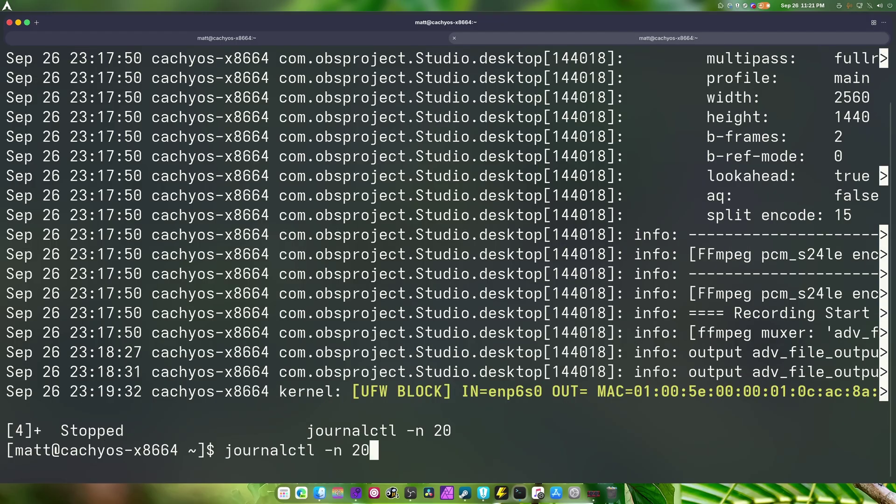
{"action": "key", "text": "BackSpace"}
{"action": "key", "text": "BackSpace"}
{"action": "type", "text": "50"}
{"action": "key", "text": "Return"}
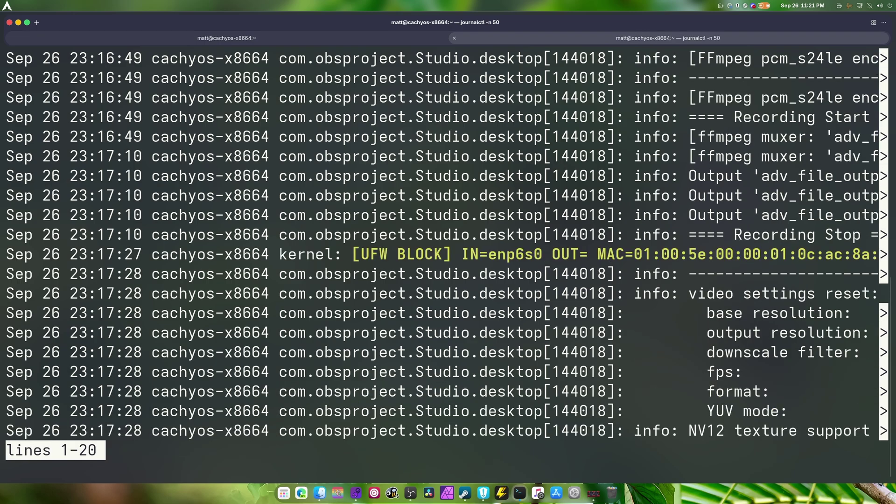
{"action": "key", "text": "Down"}
{"action": "key", "text": "Down"}
{"action": "key", "text": "Down"}
{"action": "key", "text": "Down"}
{"action": "key", "text": "Down"}
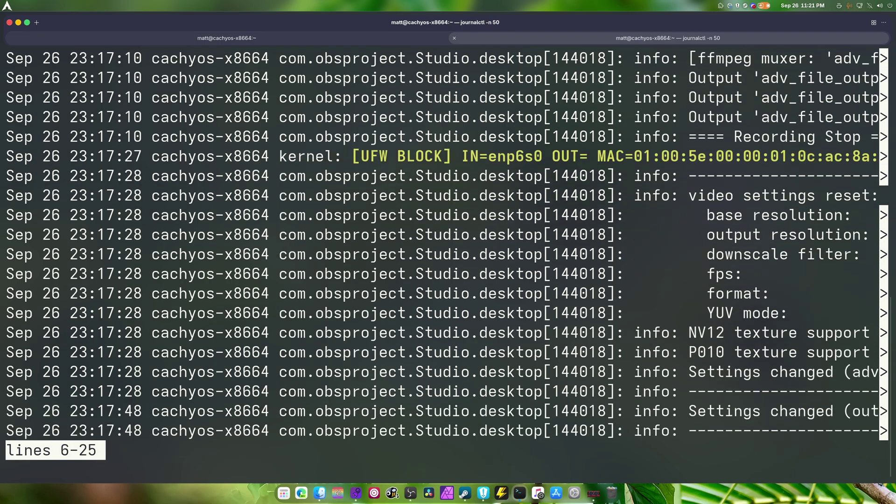
{"action": "key", "text": "Down"}
{"action": "key", "text": "Down"}
{"action": "key", "text": "Down"}
{"action": "key", "text": "Down"}
{"action": "key", "text": "Down"}
{"action": "key", "text": "Down"}
{"action": "key", "text": "Down"}
{"action": "key", "text": "Down"}
{"action": "key", "text": "Down"}
{"action": "key", "text": "Down"}
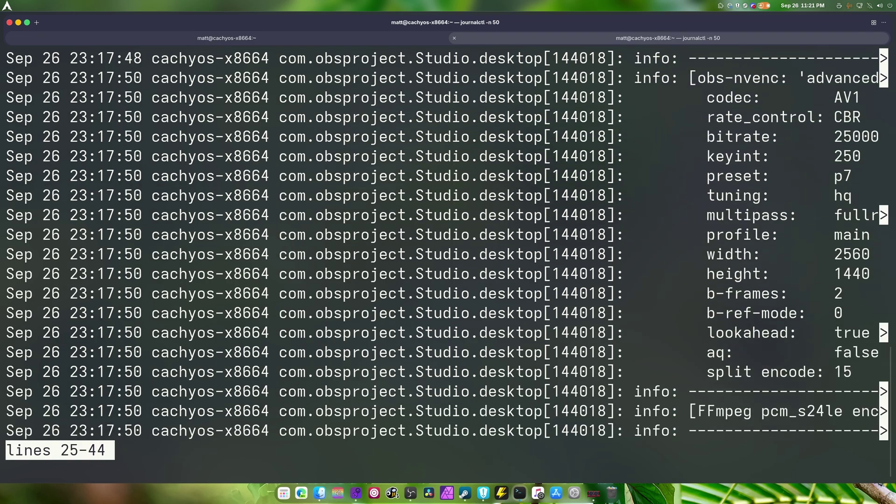
{"action": "key", "text": "Down"}
{"action": "key", "text": "Down"}
{"action": "key", "text": "Down"}
{"action": "key", "text": "Down"}
{"action": "key", "text": "Down"}
{"action": "key", "text": "Down"}
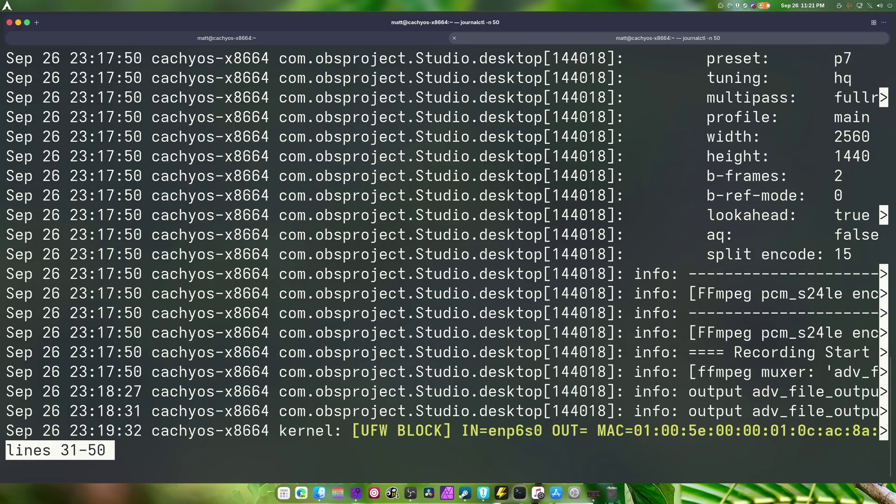
{"action": "key", "text": "ctrl+z"}
- Erase the recalled journalctl command and run clear for an empty prompt
{"action": "key", "text": "Up"}
{"action": "key", "text": "BackSpace"}
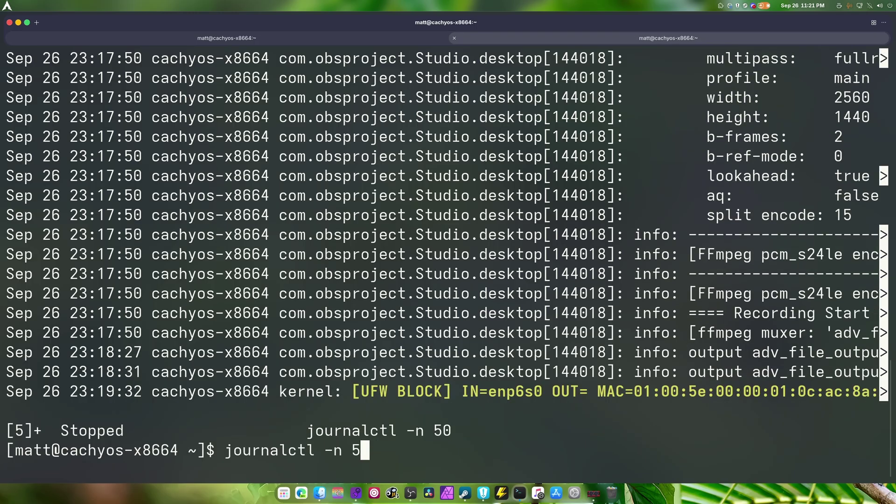
{"action": "key", "text": "BackSpace"}
{"action": "type", "text": "100"}
{"action": "key", "text": "BackSpace"}
{"action": "key", "text": "BackSpace"}
{"action": "key", "text": "BackSpace"}
{"action": "type", "text": "2"}
{"action": "type", "text": "00"}
{"action": "key", "text": "BackSpace"}
{"action": "key", "text": "BackSpace"}
{"action": "key", "text": "BackSpace"}
{"action": "key", "text": "BackSpace"}
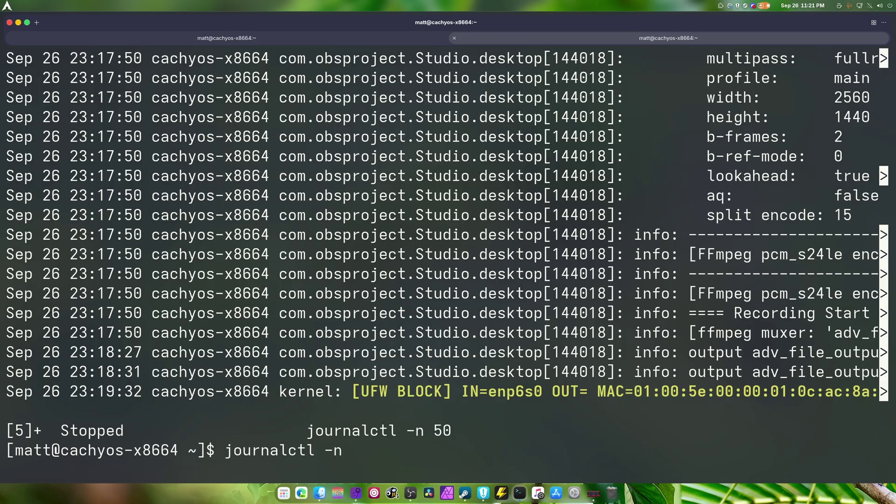
{"action": "key", "text": "BackSpace"}
{"action": "key", "text": "BackSpace"}
{"action": "key", "text": "BackSpace"}
{"action": "key", "text": "BackSpace"}
{"action": "key", "text": "BackSpace"}
{"action": "key", "text": "BackSpace"}
{"action": "key", "text": "BackSpace"}
{"action": "type", "text": "clear"}
{"action": "key", "text": "Return"}
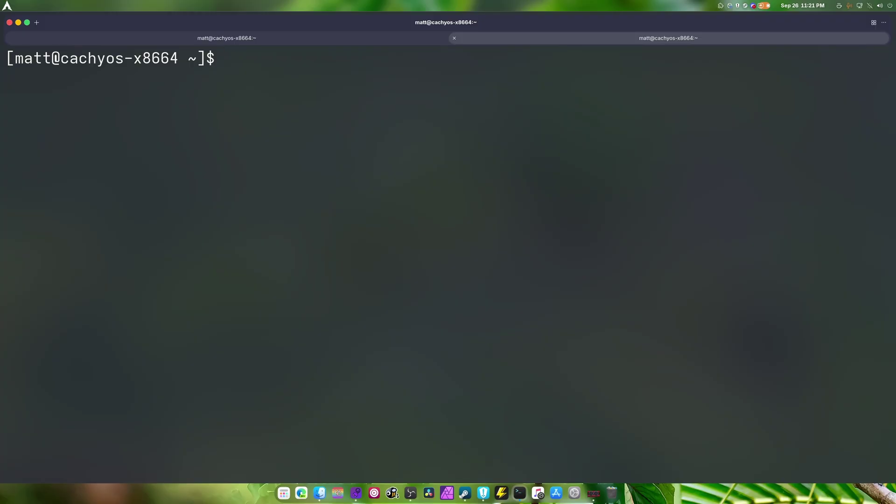
{"action": "type", "text": "journalctl "}
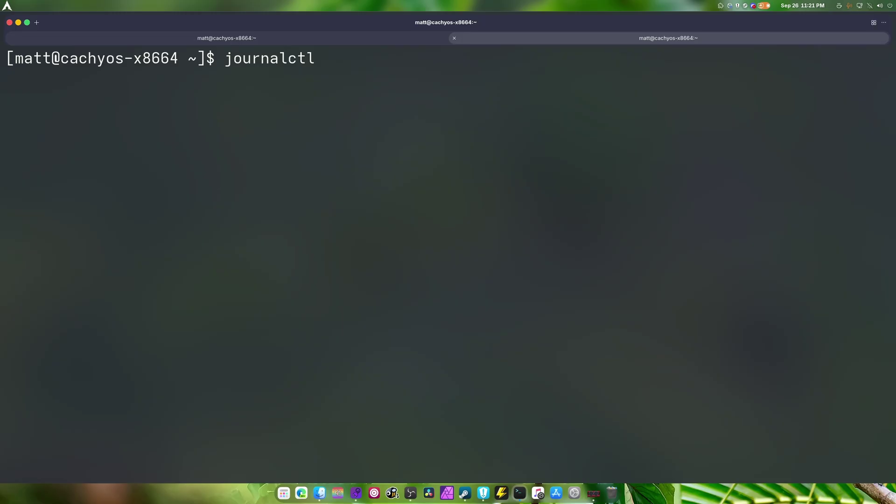
{"action": "type", "text": "-f"}
- Start journalctl -f and open then close Settings to log new entries
{"action": "key", "text": "Return"}
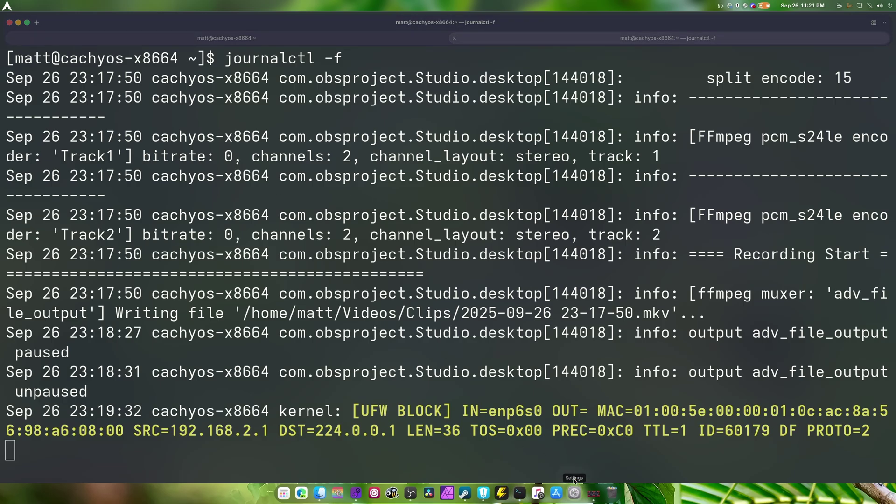
{"action": "left_click", "coordinate": [574, 493]}
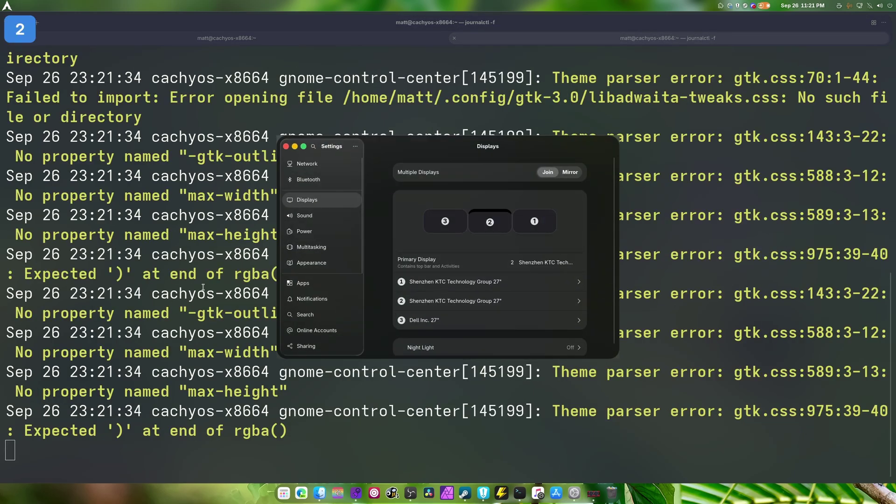
{"action": "left_click", "coordinate": [286, 147]}
{"action": "scroll", "coordinate": [379, 260], "scroll_direction": "up", "scroll_amount": 3}
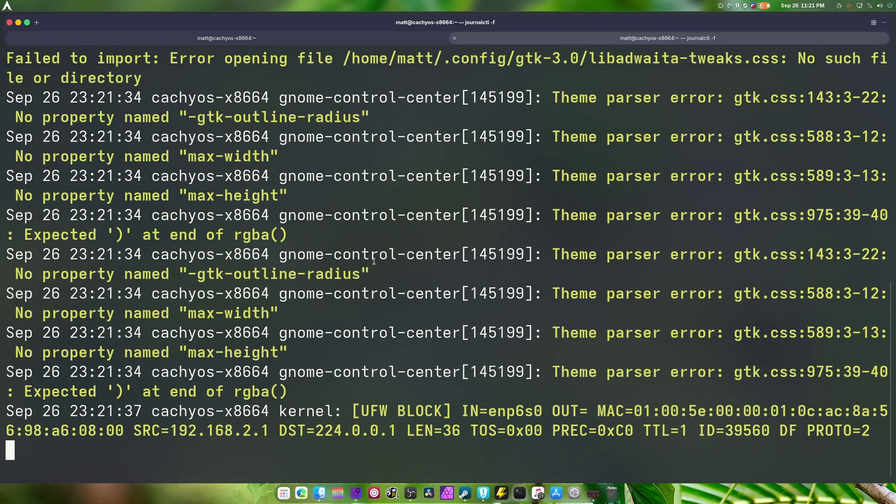
- Suspend the live follow, run journalctl -f > log.txt, then suspend that too
{"action": "key", "text": "ctrl+z"}
{"action": "type", "text": "[A"}
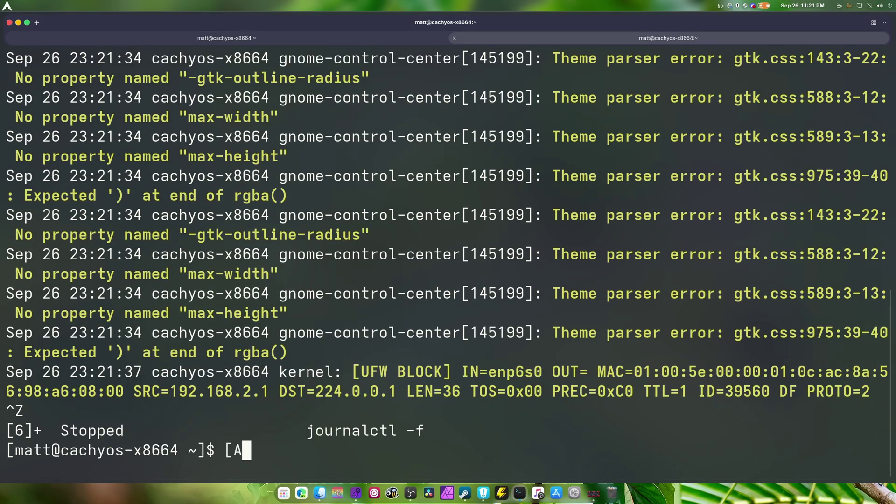
{"action": "type", "text": " >"}
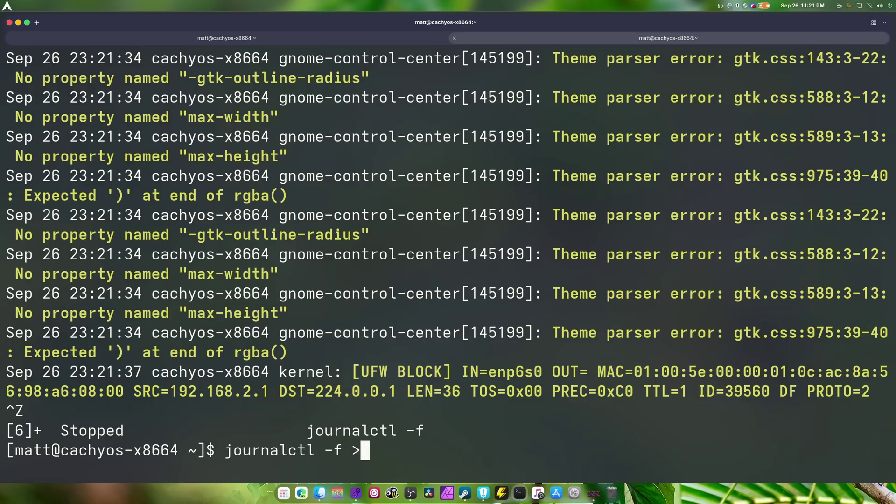
{"action": "type", "text": "log.txt"}
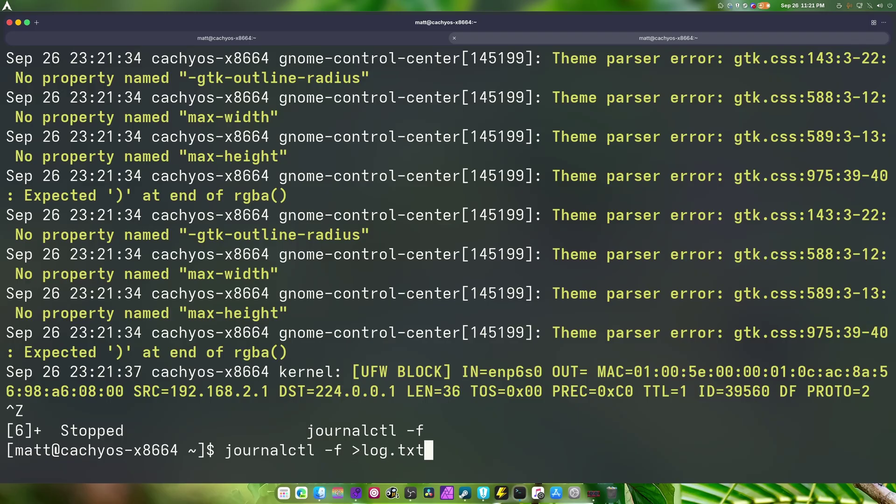
{"action": "key", "text": "Return"}
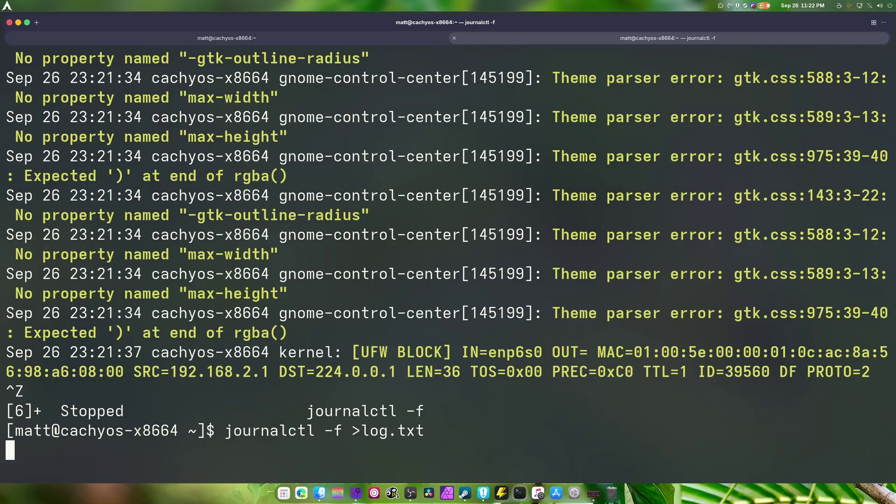
{"action": "type", "text": "+"}
{"action": "type", "text": "+++==++"}
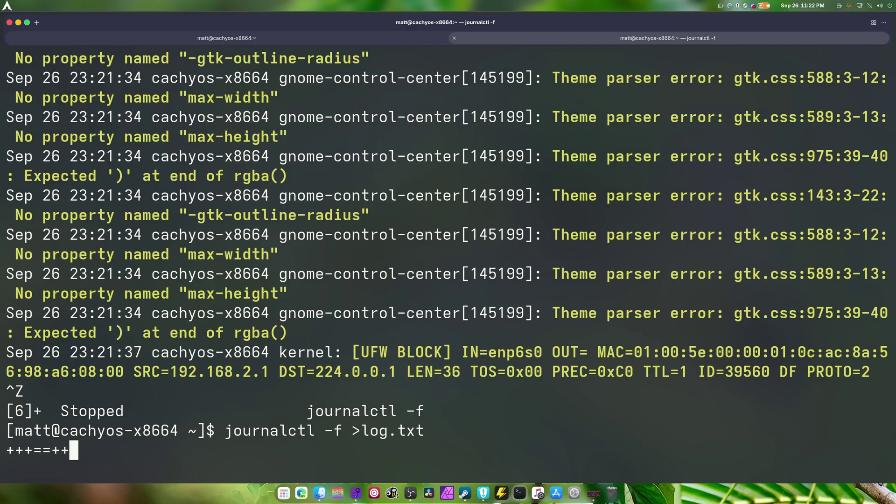
{"action": "key", "text": "BackSpace"}
{"action": "key", "text": "BackSpace"}
{"action": "key", "text": "BackSpace"}
{"action": "key", "text": "BackSpace"}
{"action": "key", "text": "ctrl+z"}
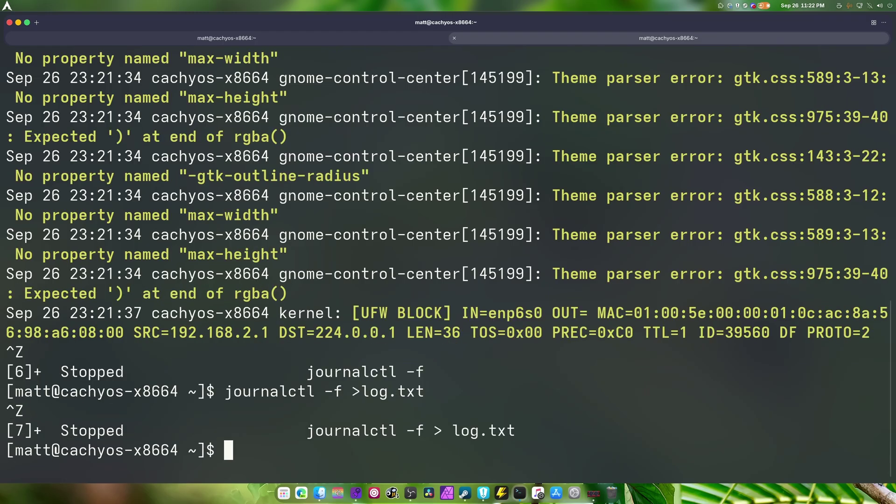
{"action": "type", "text": "--"}
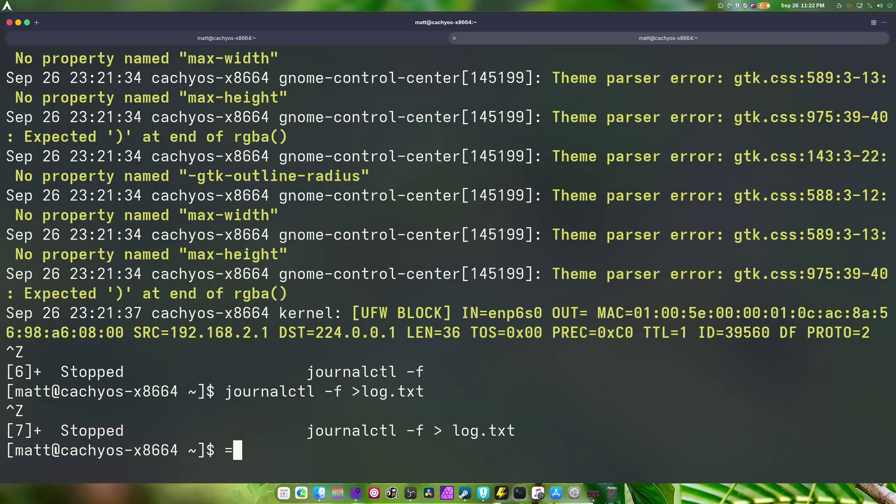
- Erase the stray characters and run clear to leave an empty prompt
{"action": "key", "text": "BackSpace"}
{"action": "key", "text": "BackSpace"}
{"action": "type", "text": "clear"}
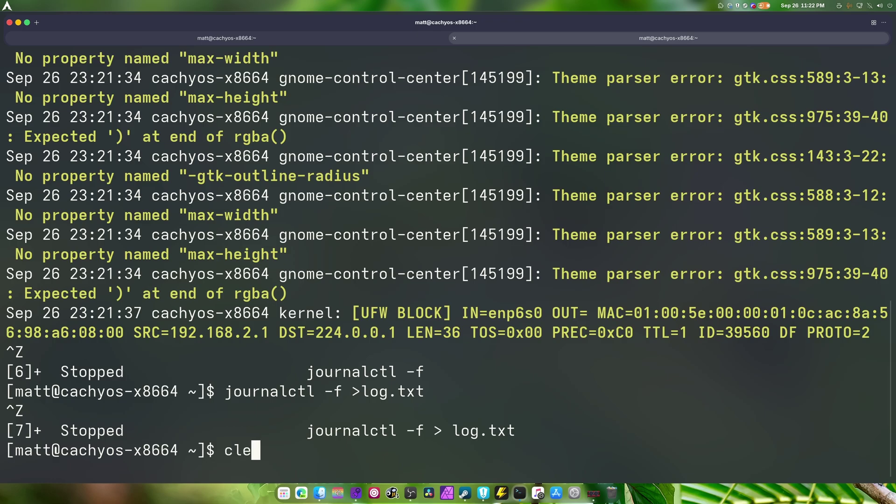
{"action": "key", "text": "Return"}
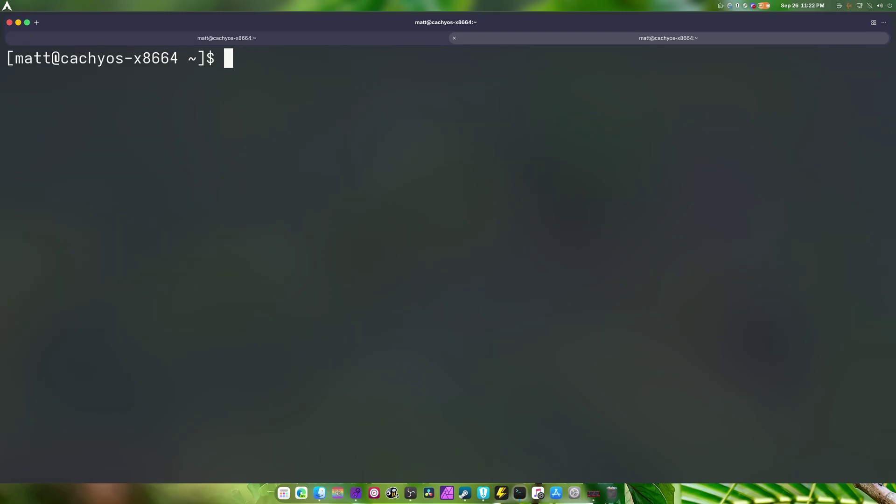